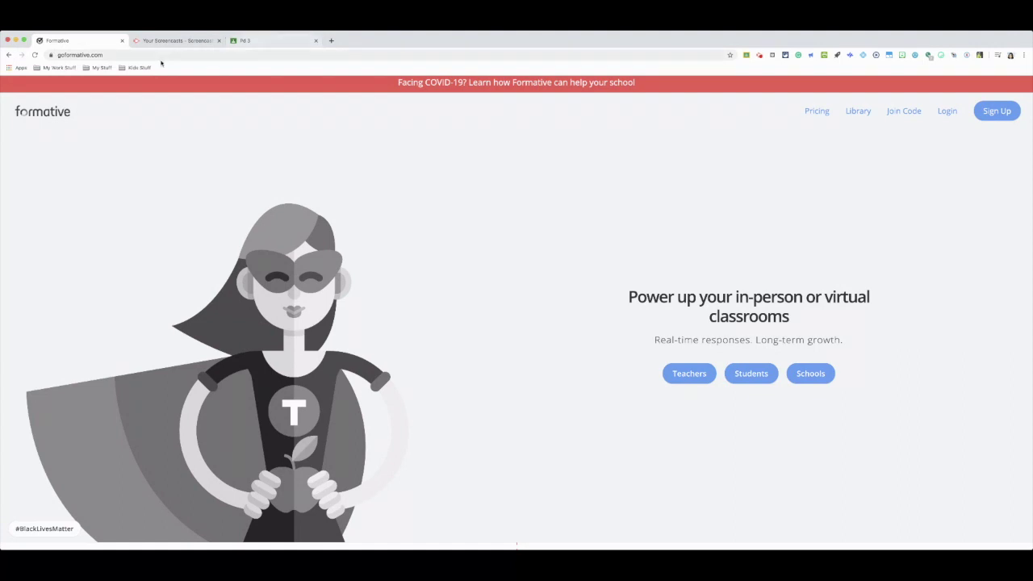
Start a teacher sign-up on goformative.com using a Google account.
click(124, 55)
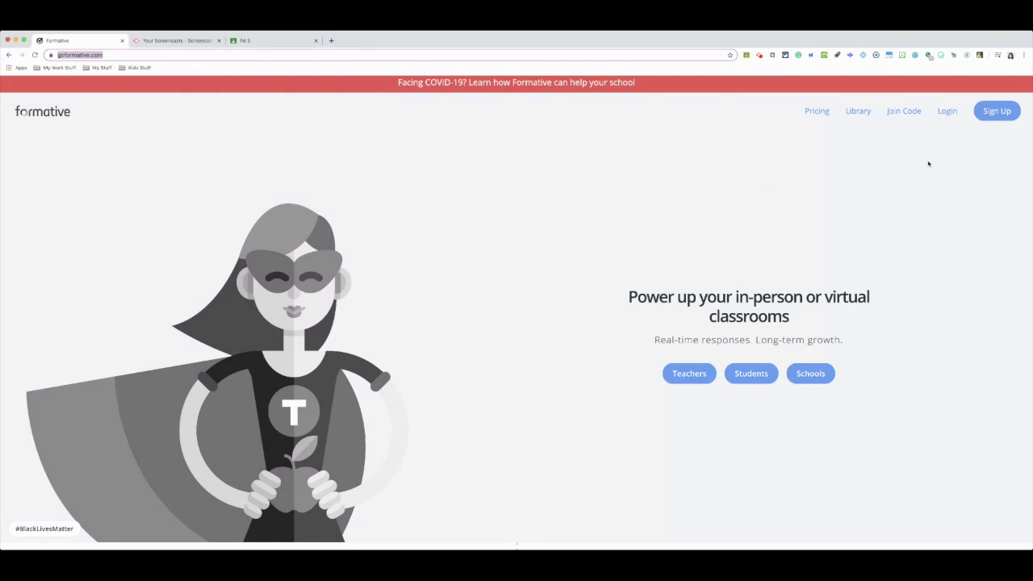
click(1000, 118)
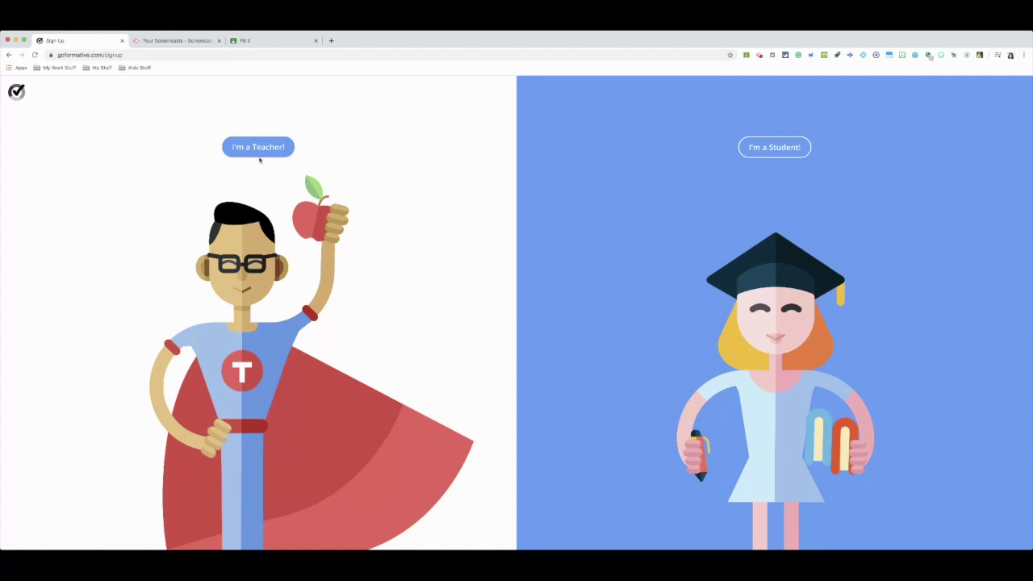
click(258, 149)
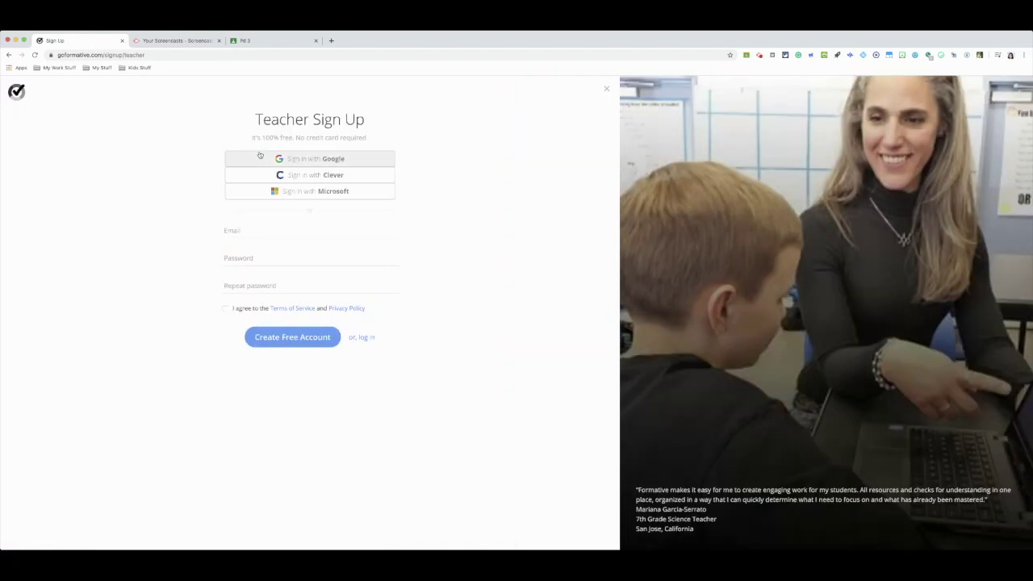
click(312, 160)
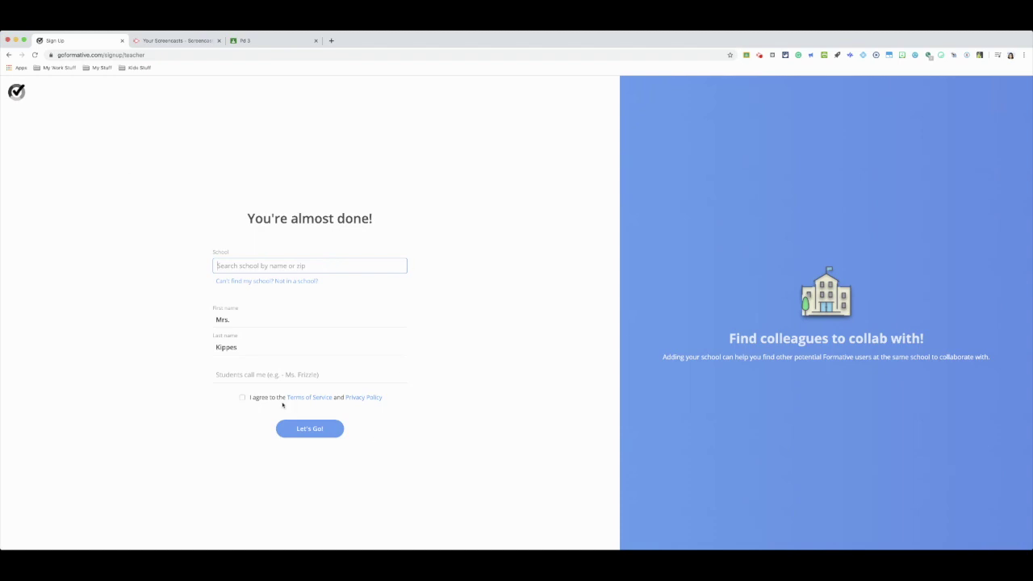
Return to the goformative.com home page and log in with the existing Google account.
key(super+l)
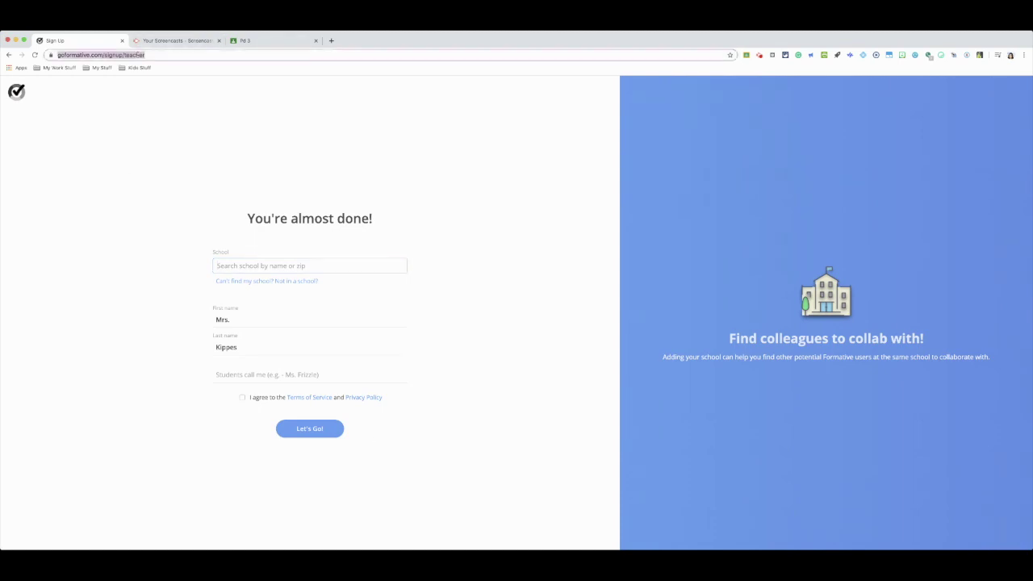
text(go)
key(Return)
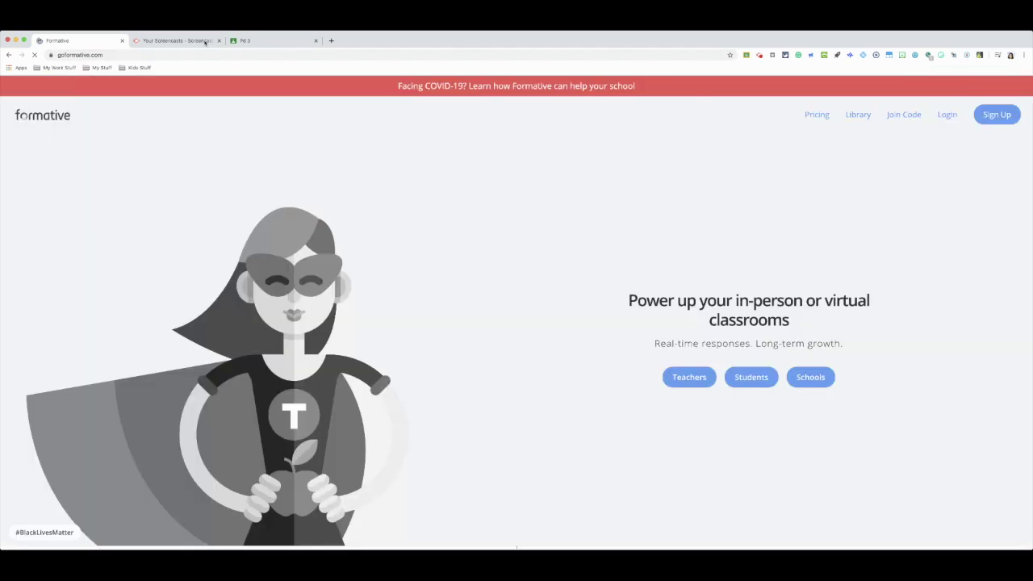
click(949, 115)
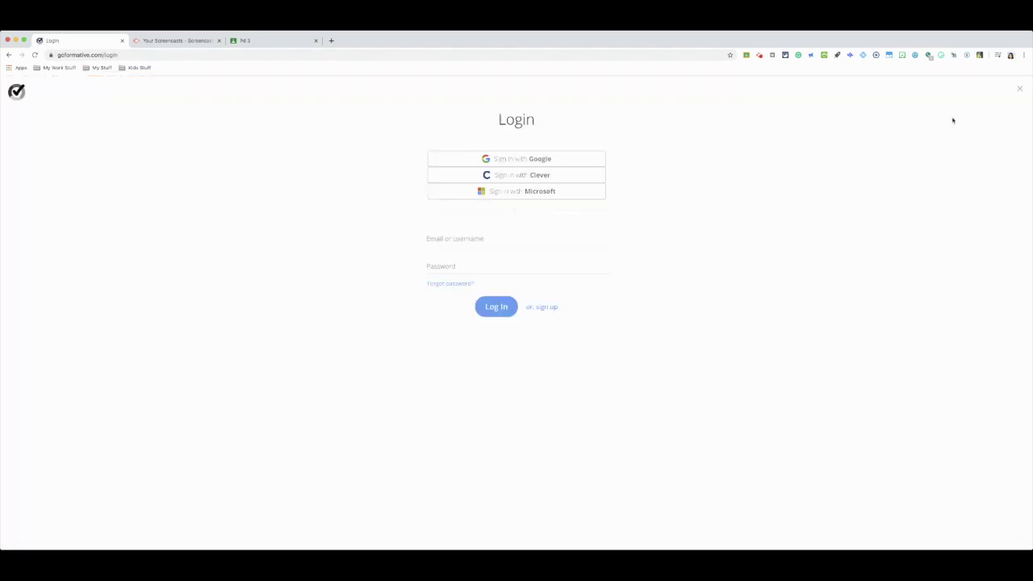
click(517, 158)
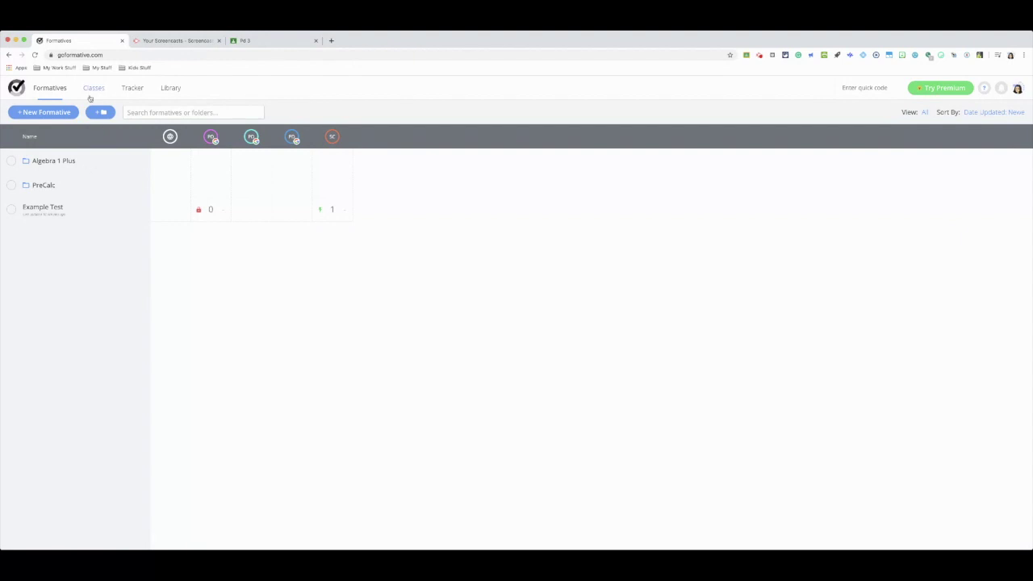
Look over the class list and create a new formative.
click(93, 89)
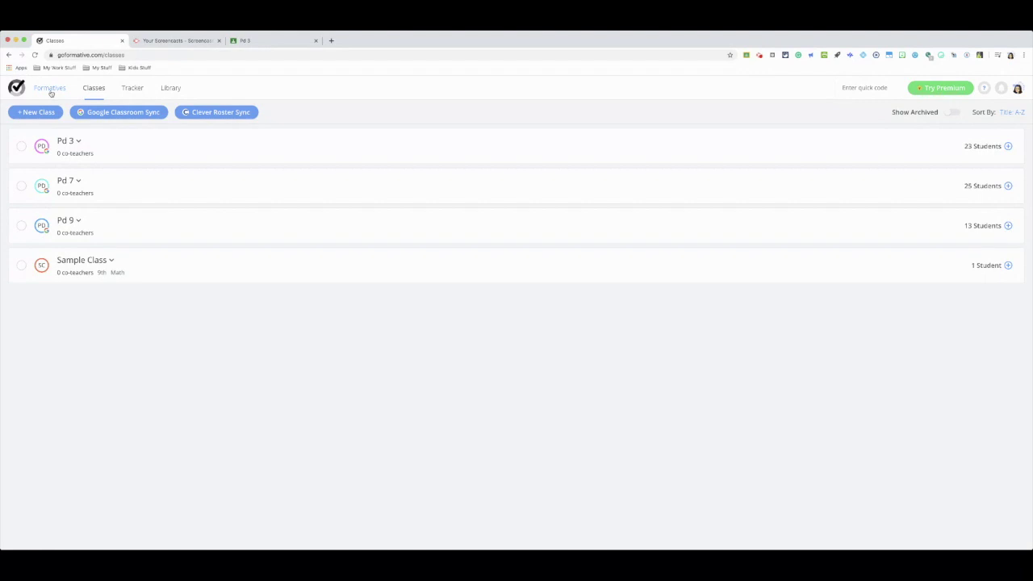
click(50, 88)
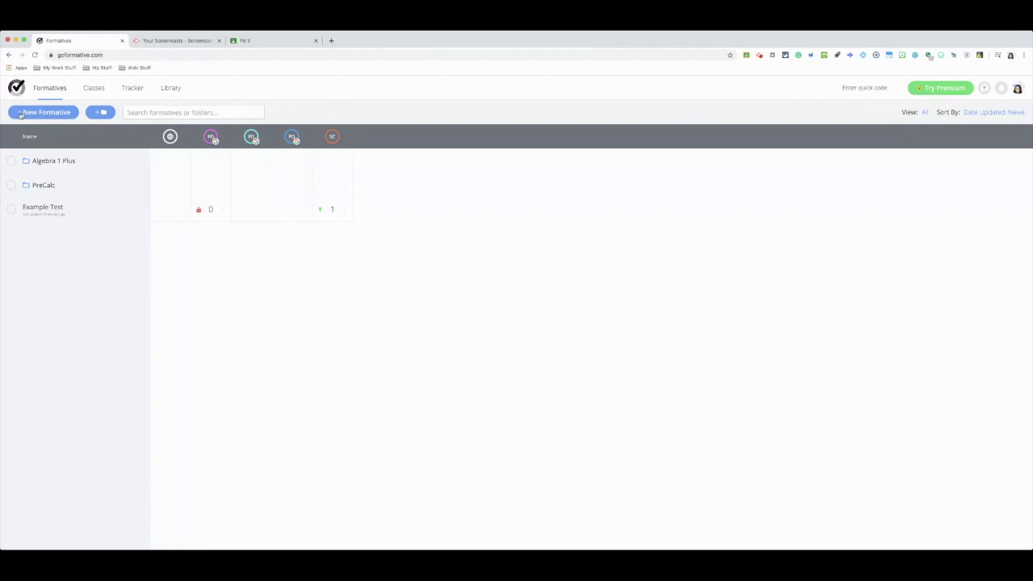
click(23, 114)
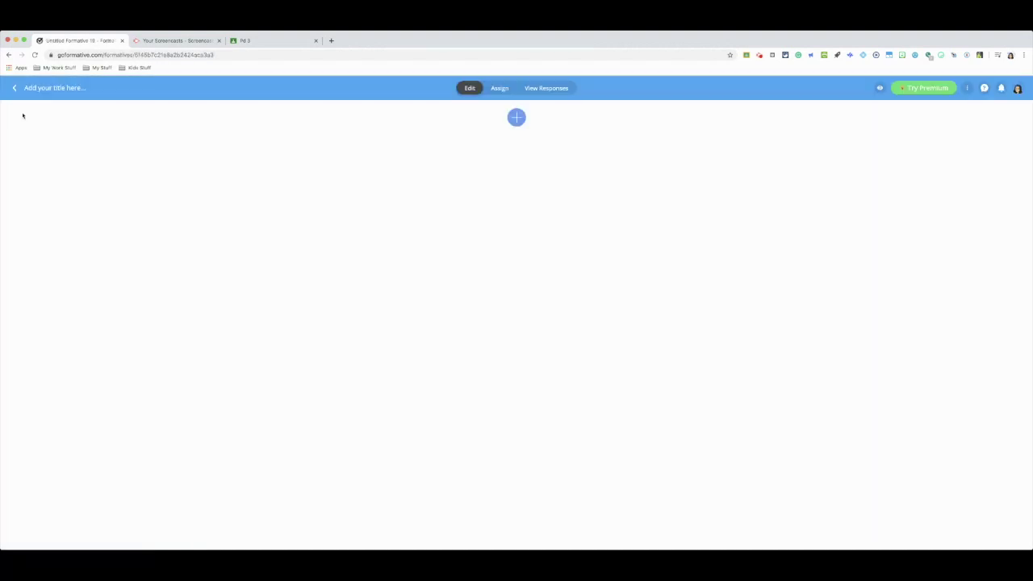
Search the library of existing questions for "combining like term" and preview the first Combining Like Terms formative.
click(518, 119)
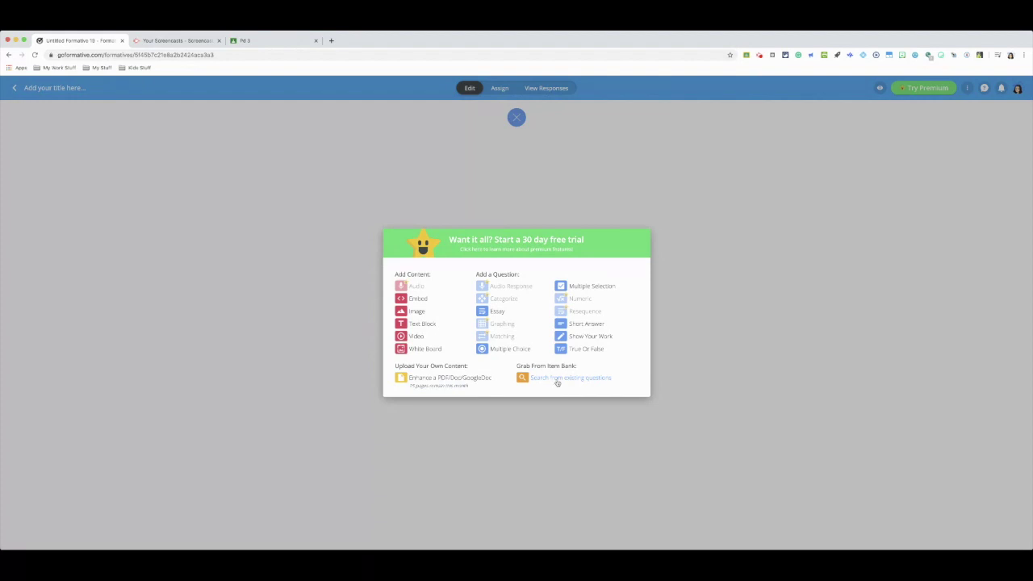
click(555, 383)
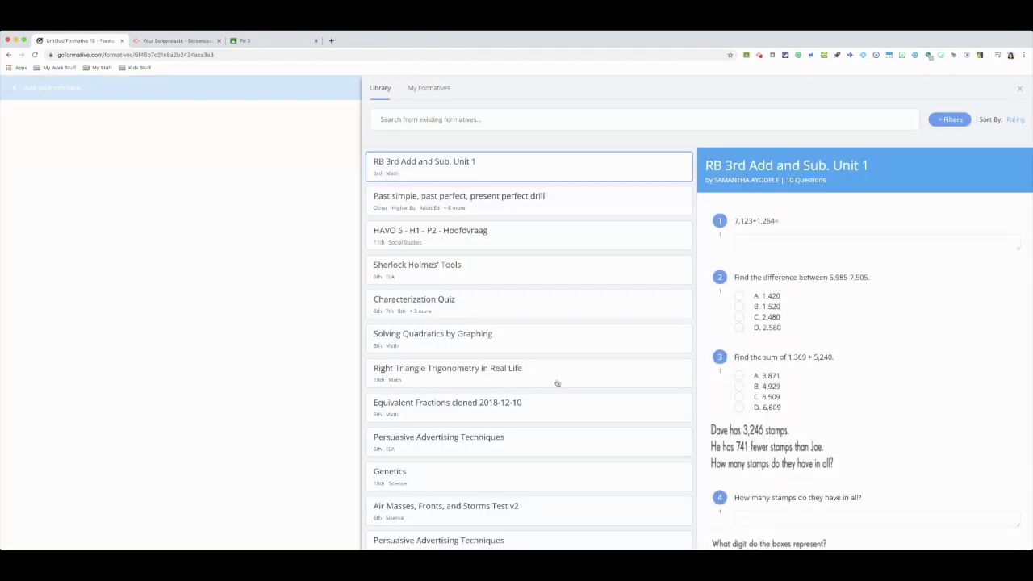
click(455, 118)
text(combining like term)
key(Return)
click(462, 174)
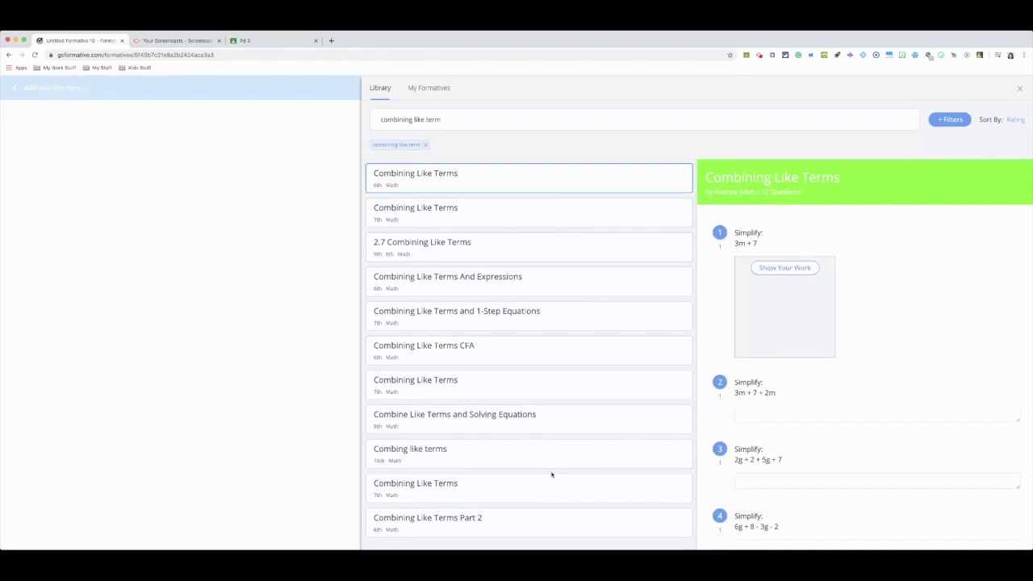
mouse_move(762, 388)
click(1019, 91)
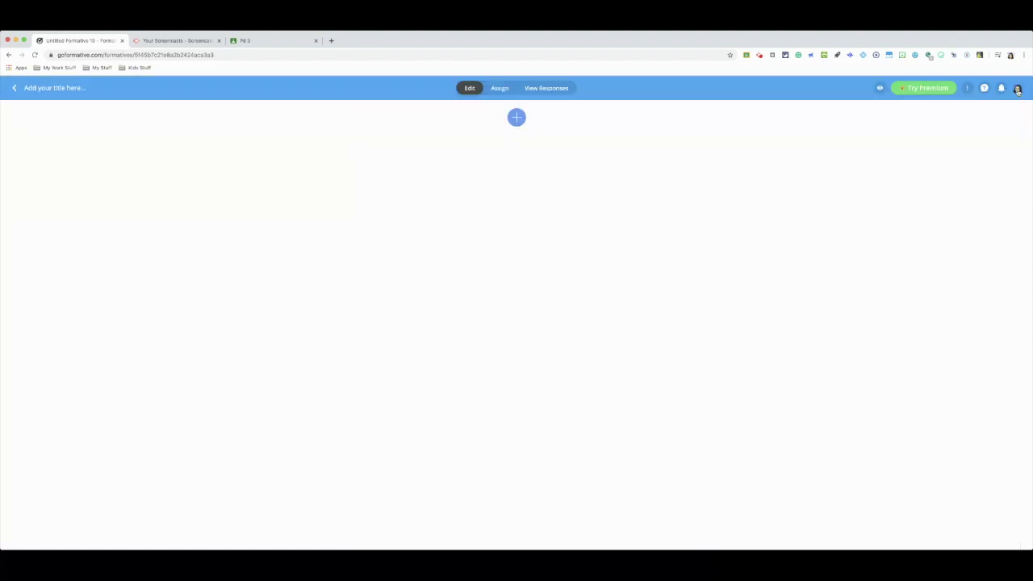
Add an Enhance a PDF/Doc/GoogleDoc upload block to the new formative and return to the formatives list.
click(518, 118)
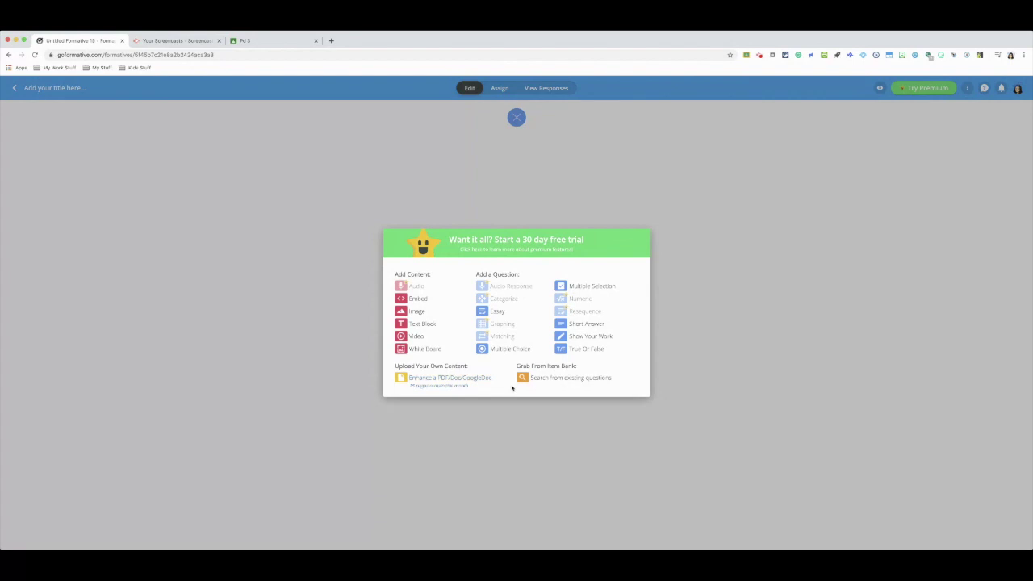
click(420, 380)
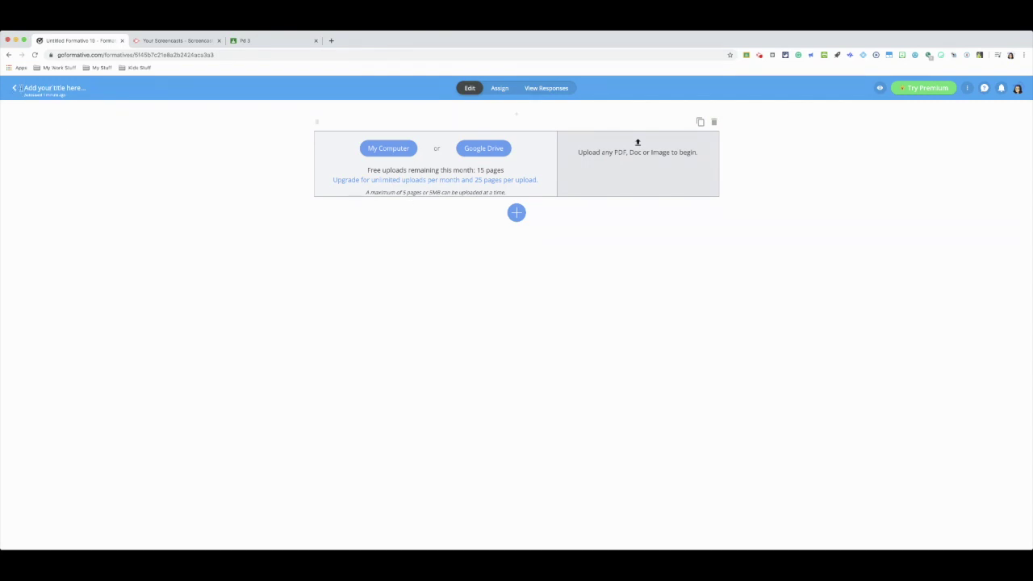
click(25, 88)
click(13, 88)
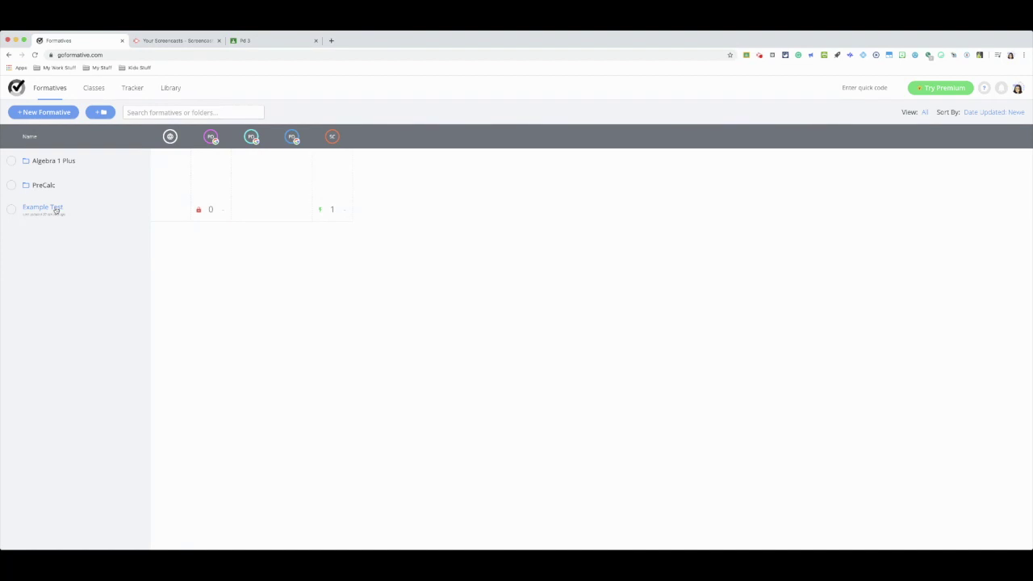
Open the Example Test formative and look through its Show Your Work questions.
click(44, 208)
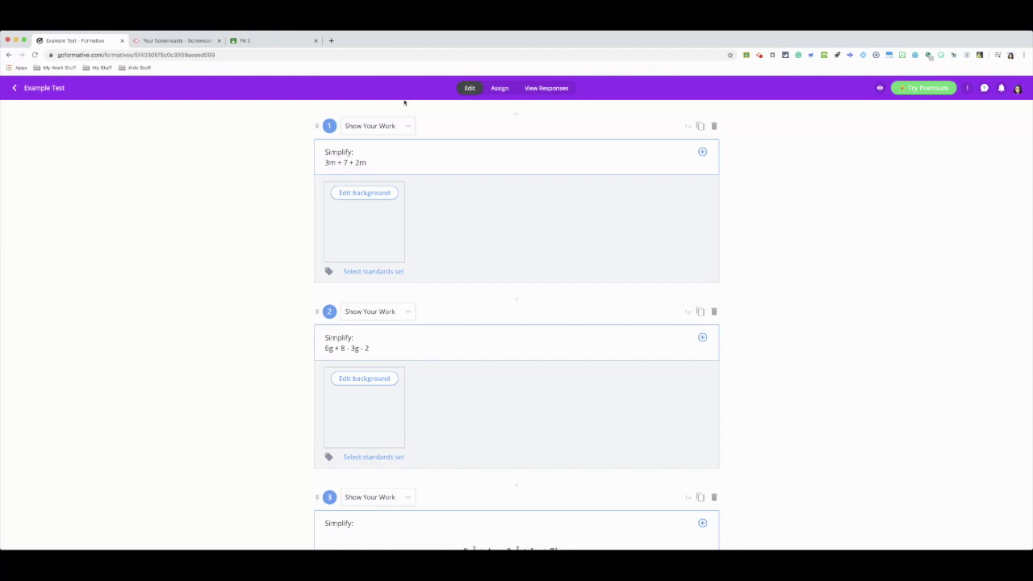
scroll(277, 296, down, 5)
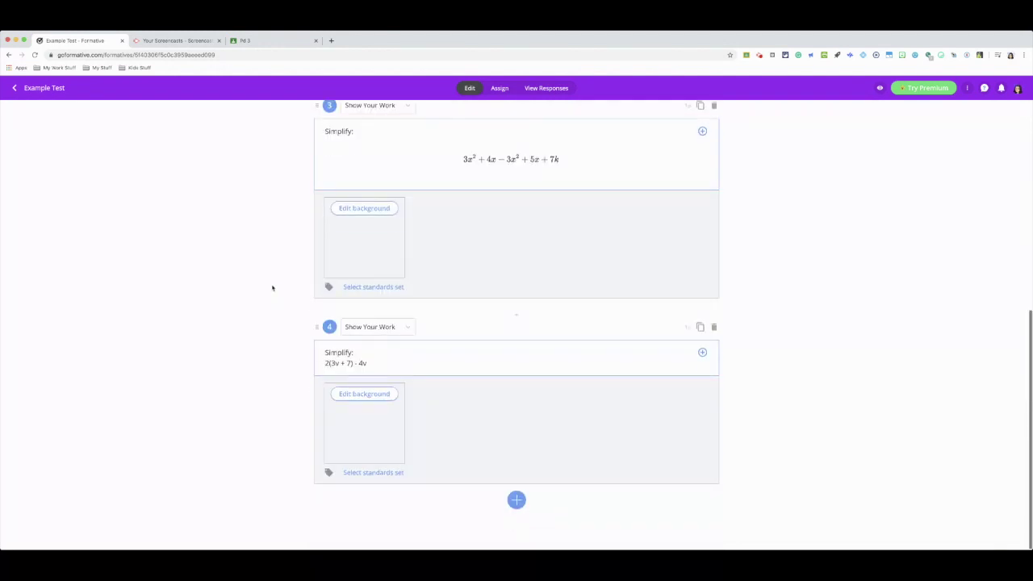
scroll(275, 291, up, 5)
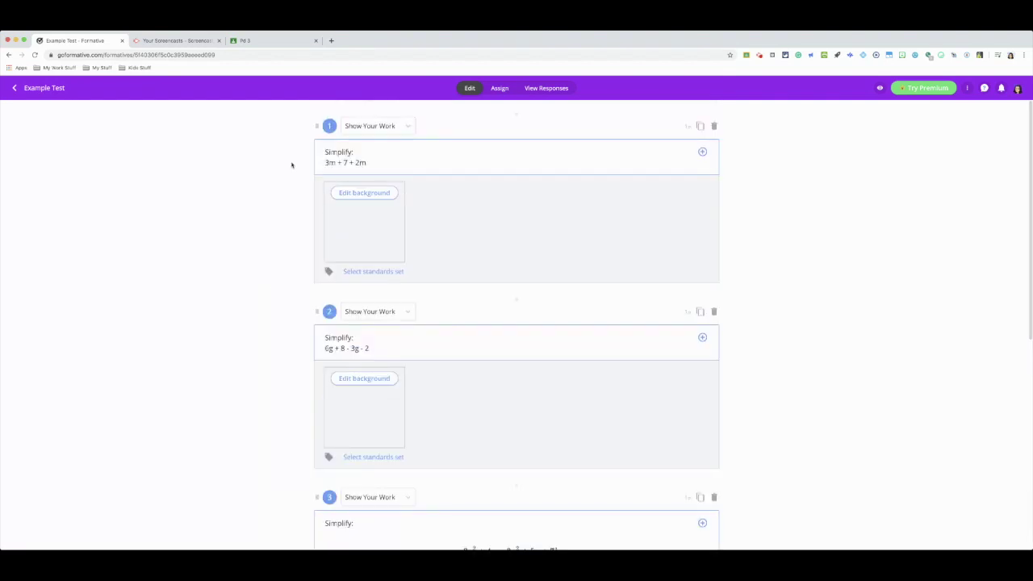
Select the Pd 7 and Pd 9 classes for assigning Example Test.
click(500, 89)
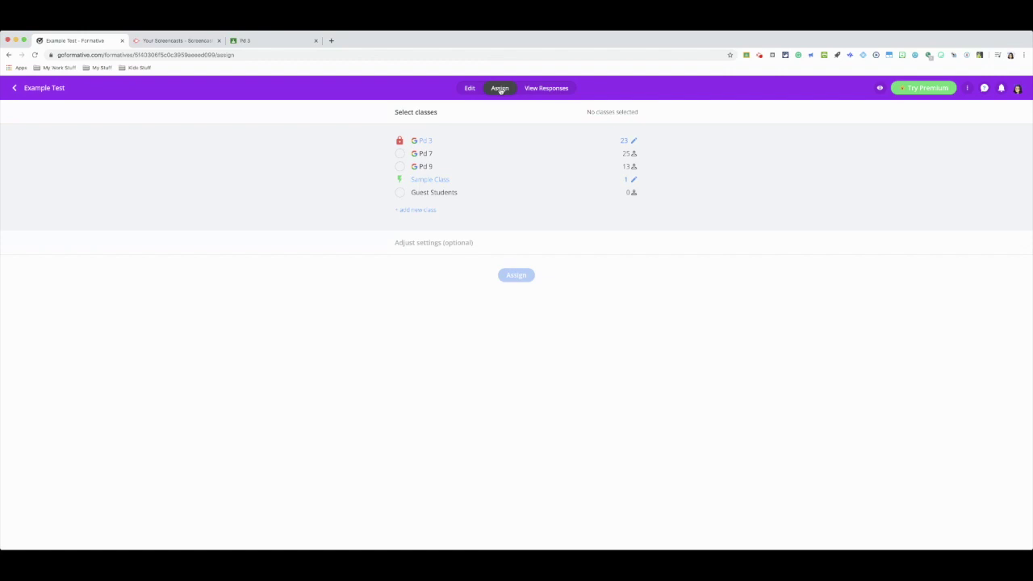
click(399, 154)
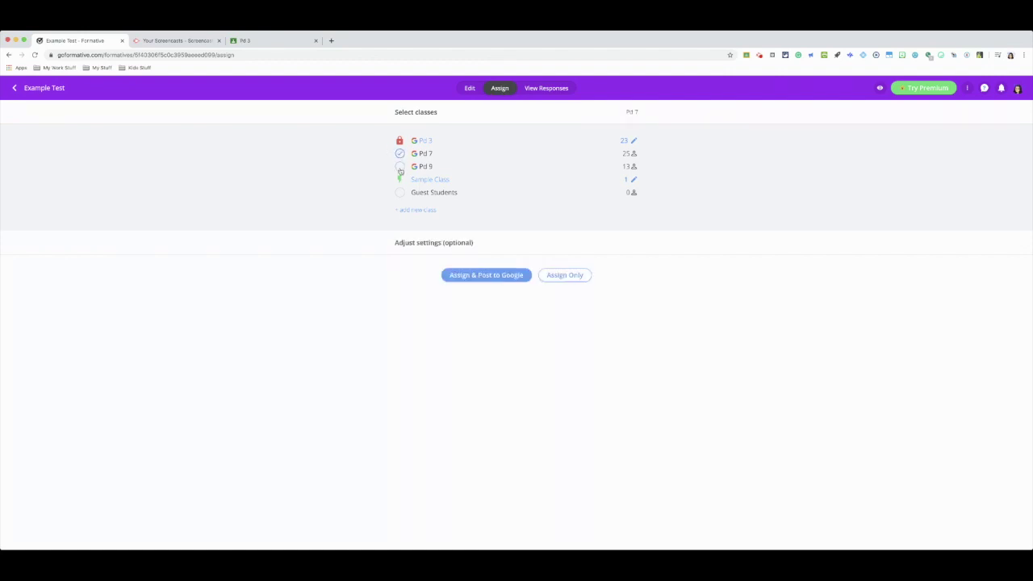
click(400, 166)
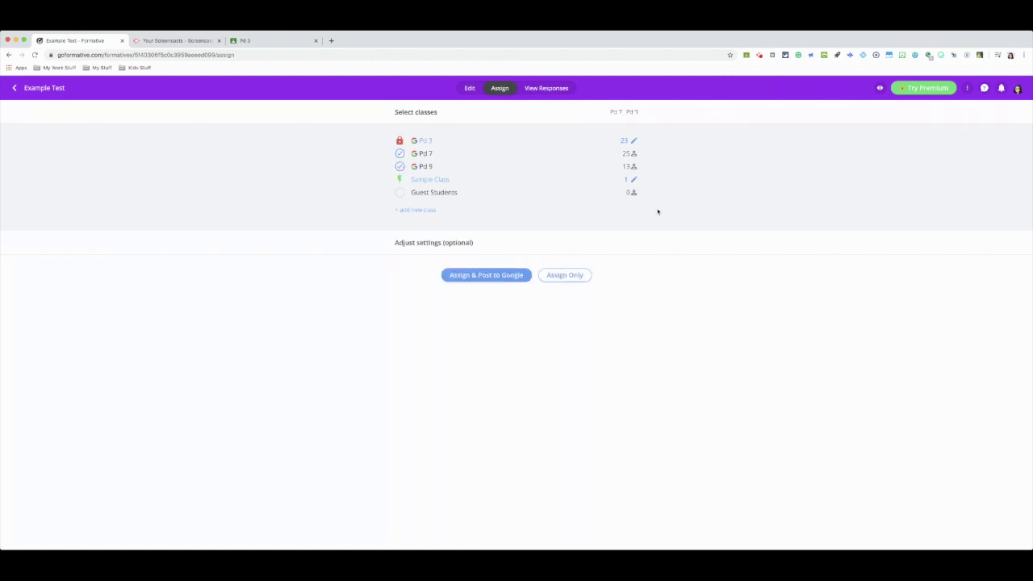
In the optional assignment settings, set After submission to Keep visible (no edits allowed) and look through the Return scores options.
click(403, 243)
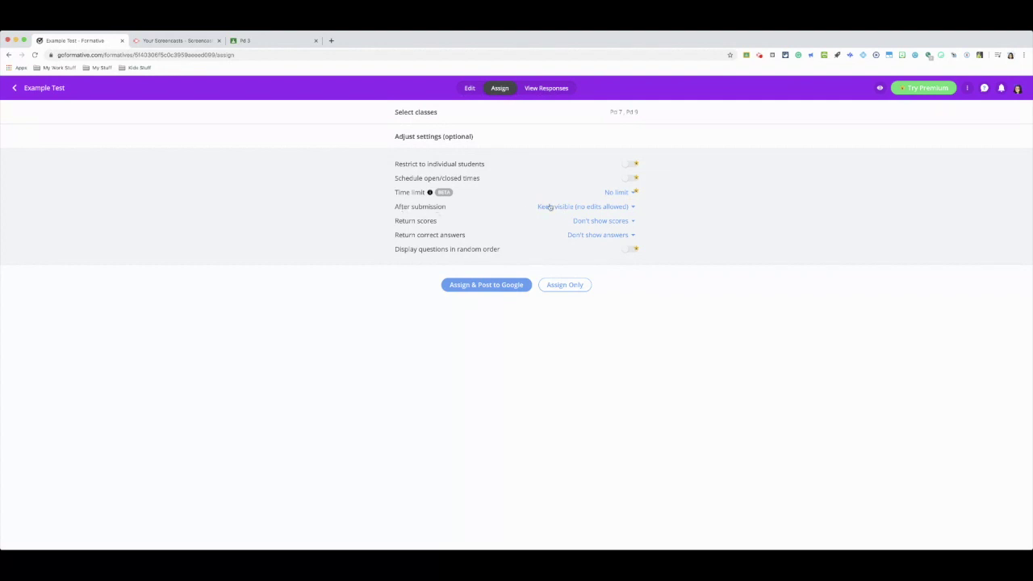
click(635, 208)
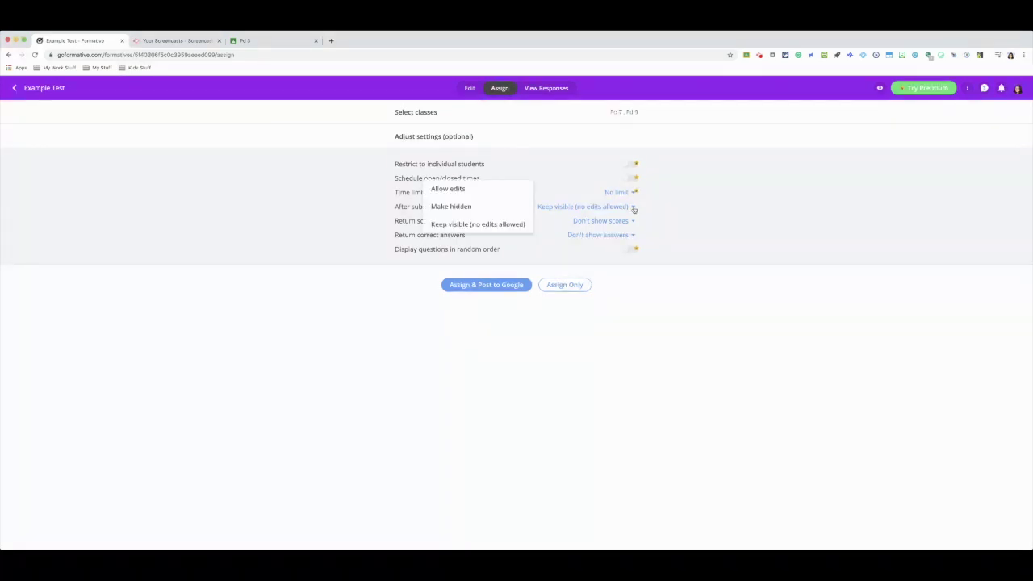
click(465, 225)
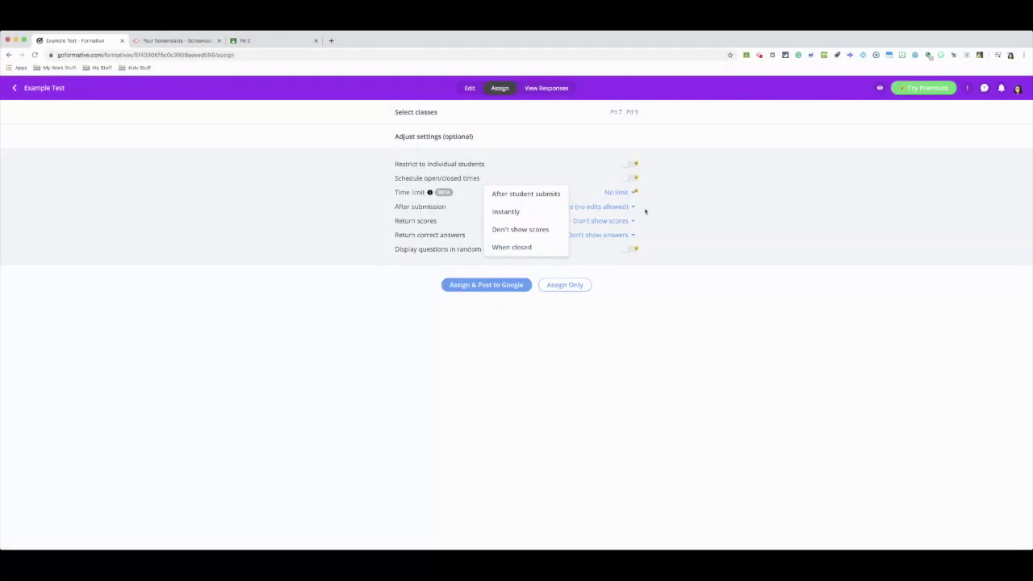
click(697, 221)
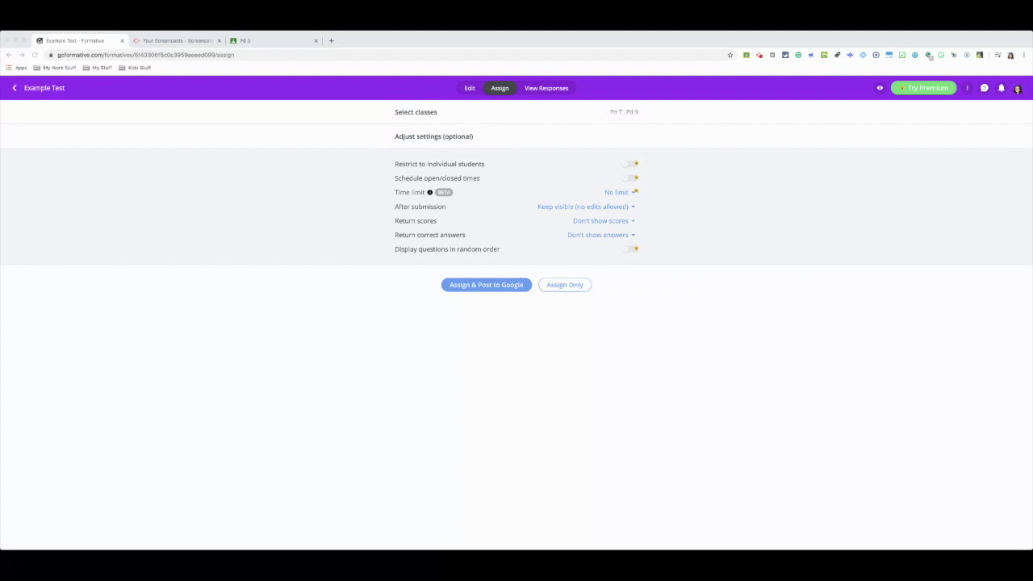
click(447, 316)
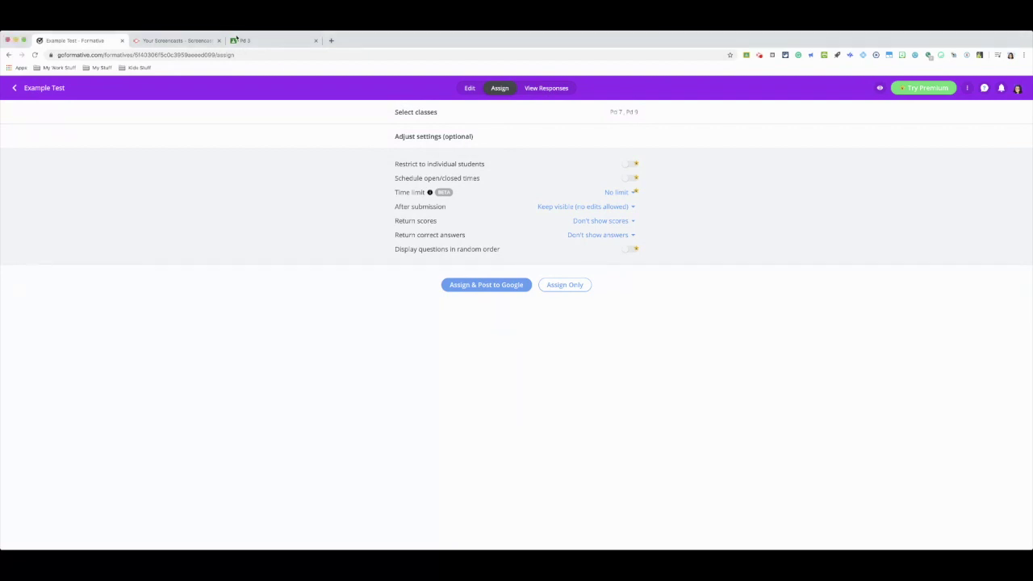
Switch to the Pd 3 Google Classroom, view the Example Test assignment's instructions and open its Formative link.
click(255, 41)
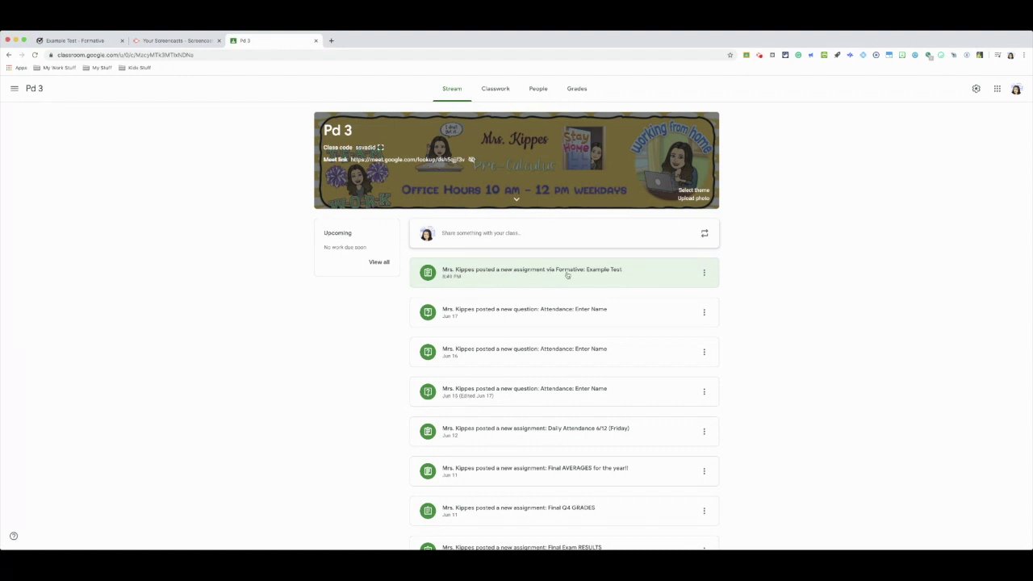
click(606, 273)
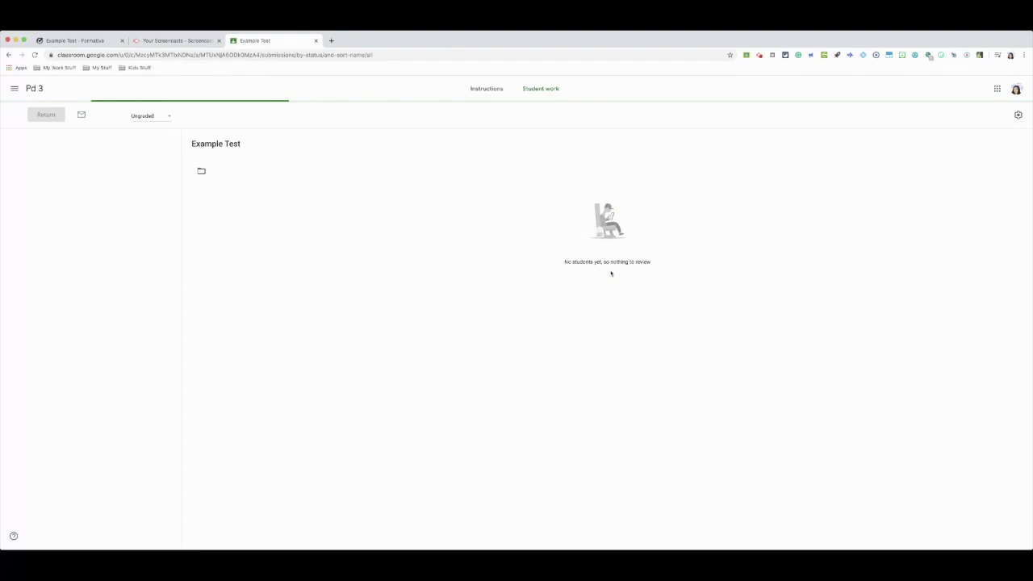
click(484, 91)
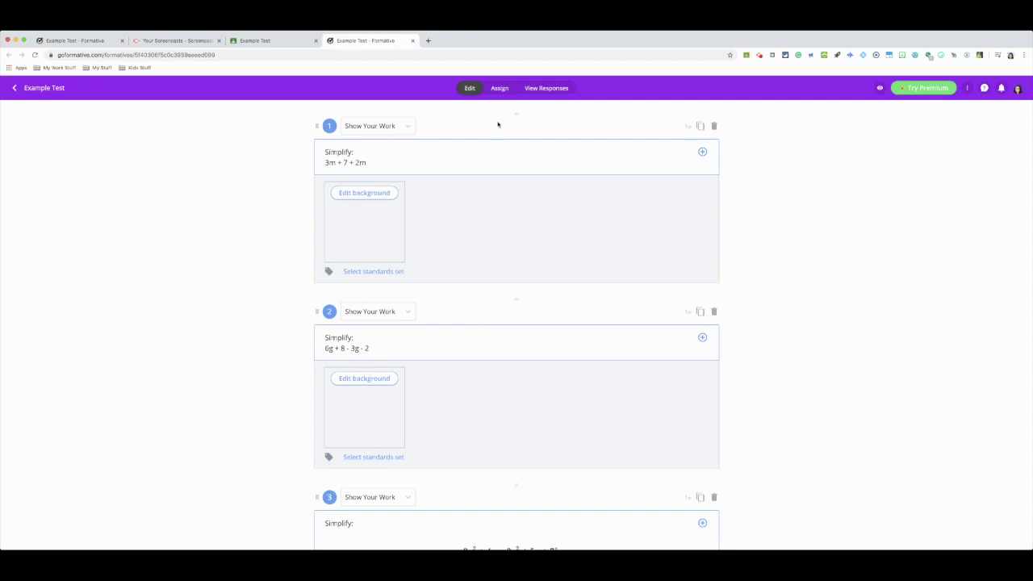
View the Example Test responses as totals, with Pd 7 and Pd 9 collapsed and Sample Class expanded.
click(546, 88)
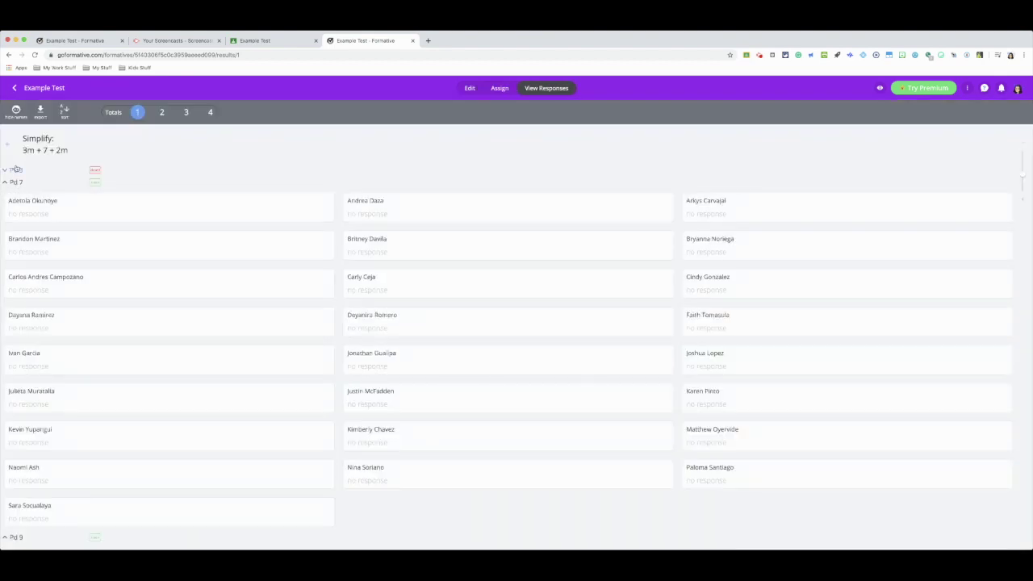
click(17, 182)
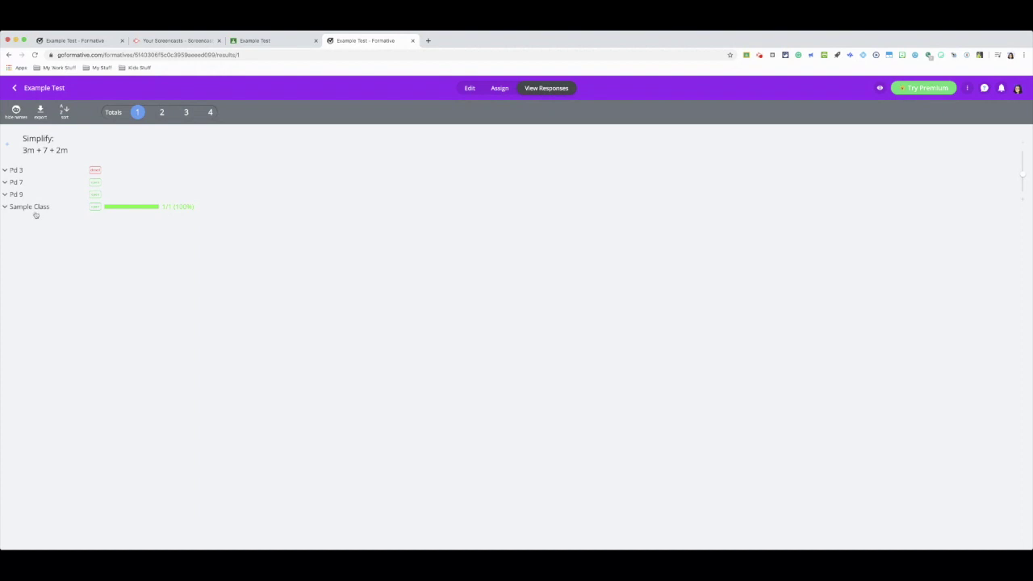
click(6, 207)
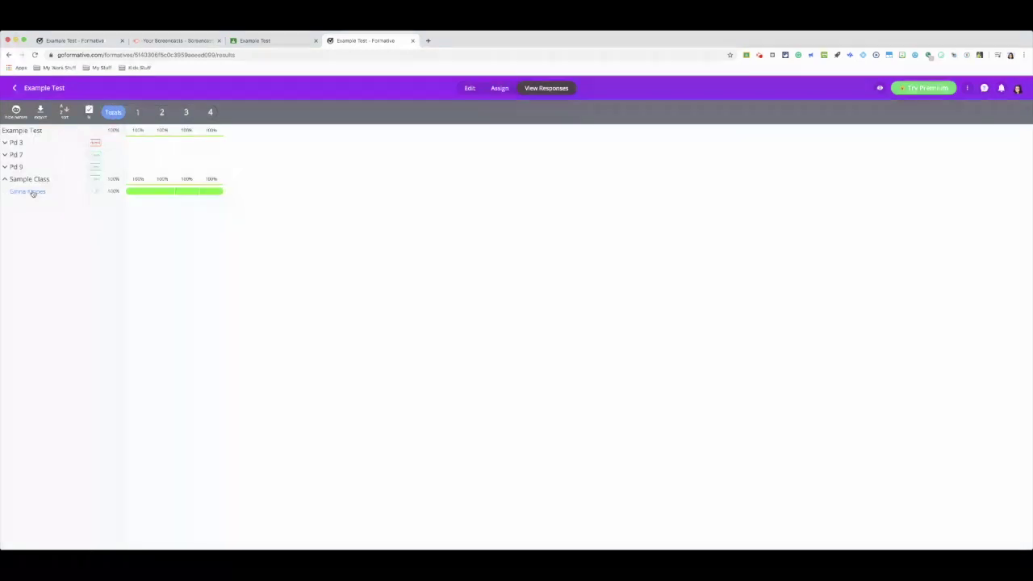
Open the Sample Class student's Example Test responses and review the submitted work for all four questions.
click(32, 193)
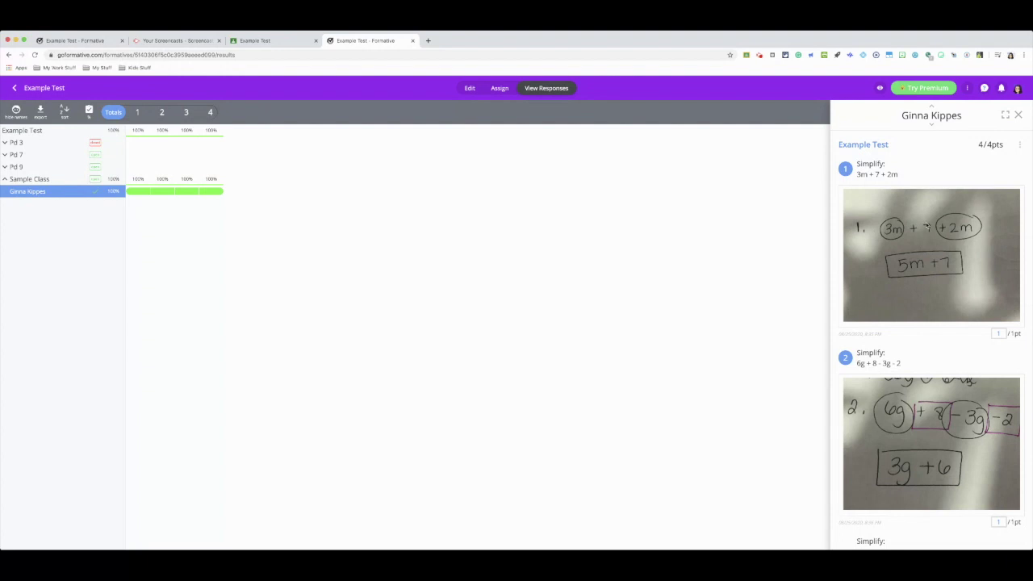
scroll(958, 376, down, 2)
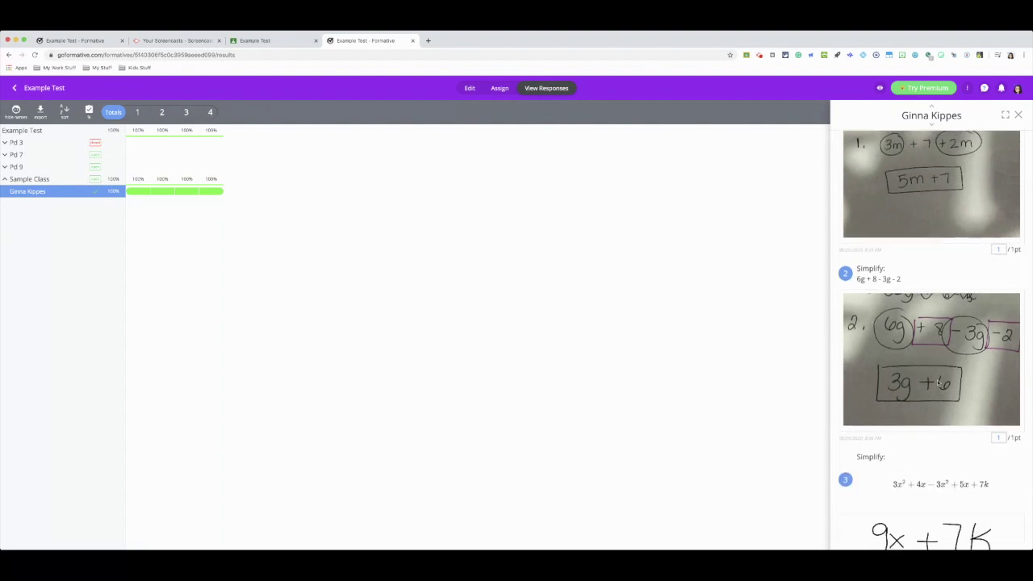
scroll(941, 386, down, 4)
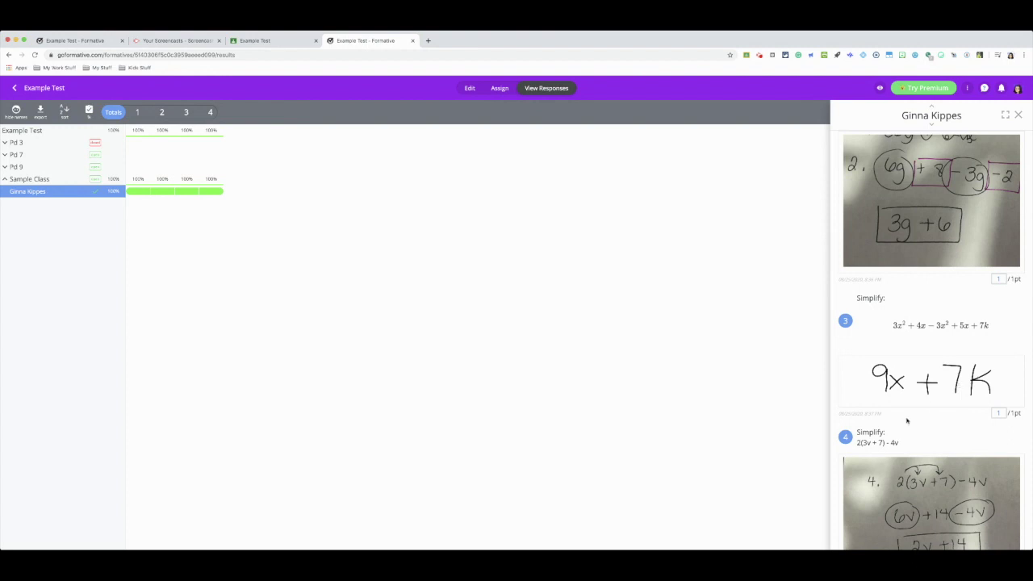
scroll(907, 422, down, 2)
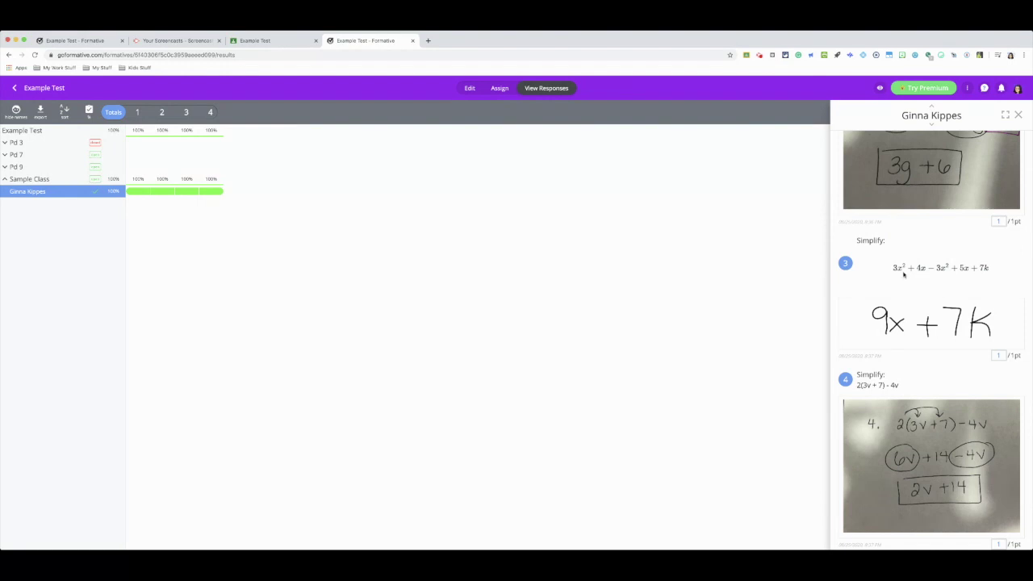
scroll(917, 325, up, 10)
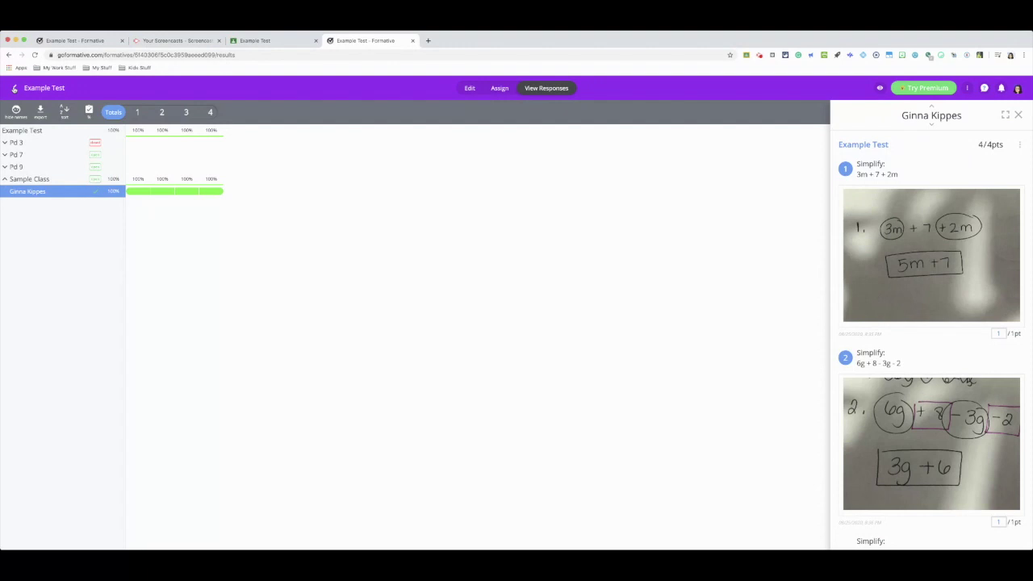
Leave the Example Test results and open the Lesson 1-1 formative from the Algebra 1 Plus folder.
click(13, 88)
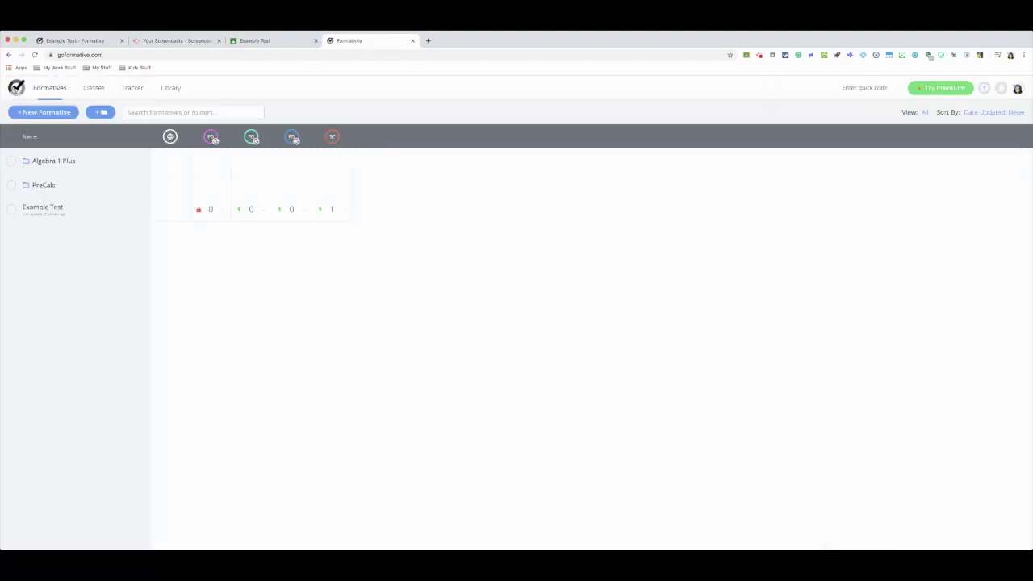
click(58, 162)
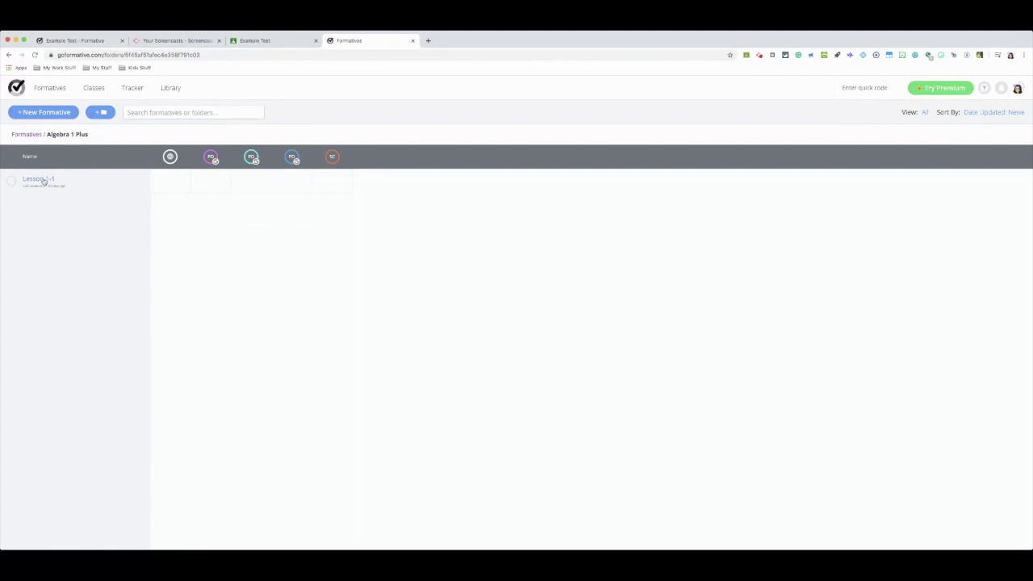
click(44, 181)
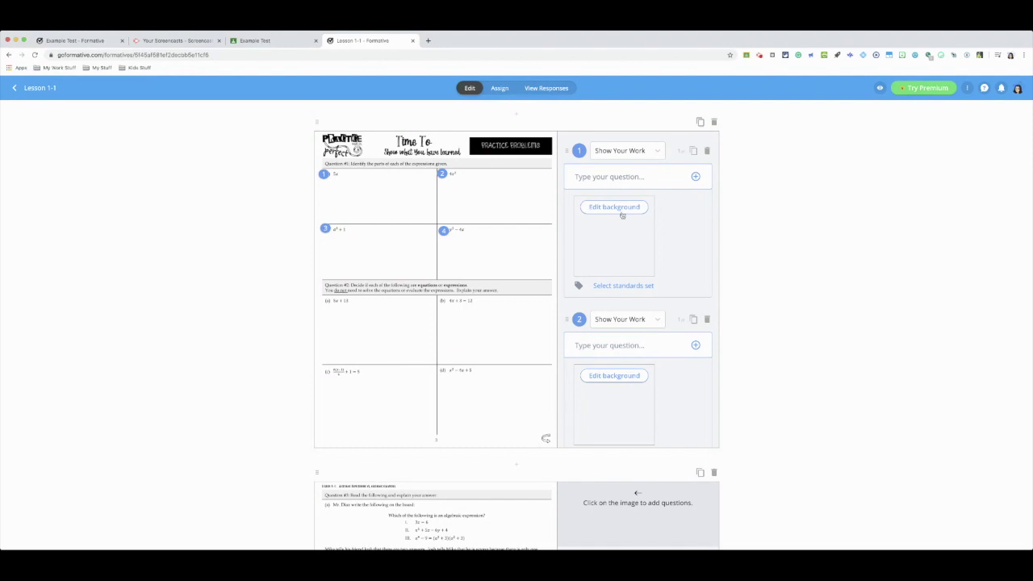
Add Show Your Work questions at parts (a) and (b) of Question #2 on the practice problems page.
click(327, 303)
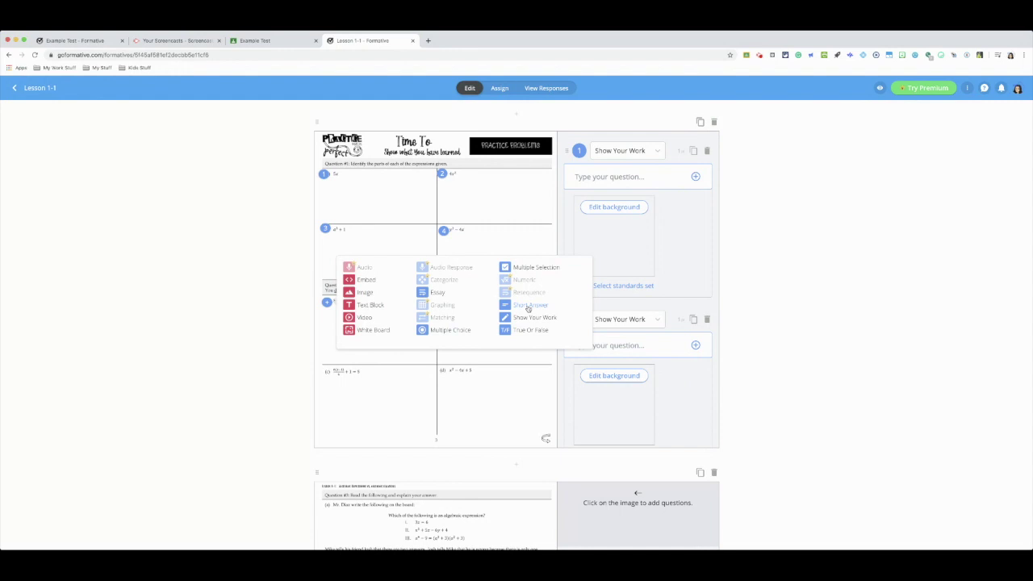
click(517, 321)
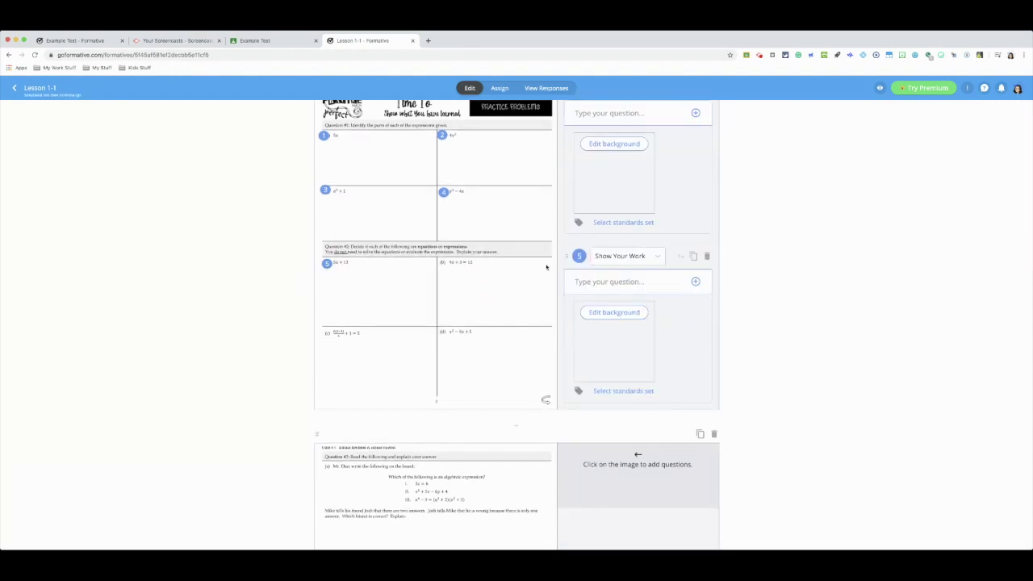
click(441, 264)
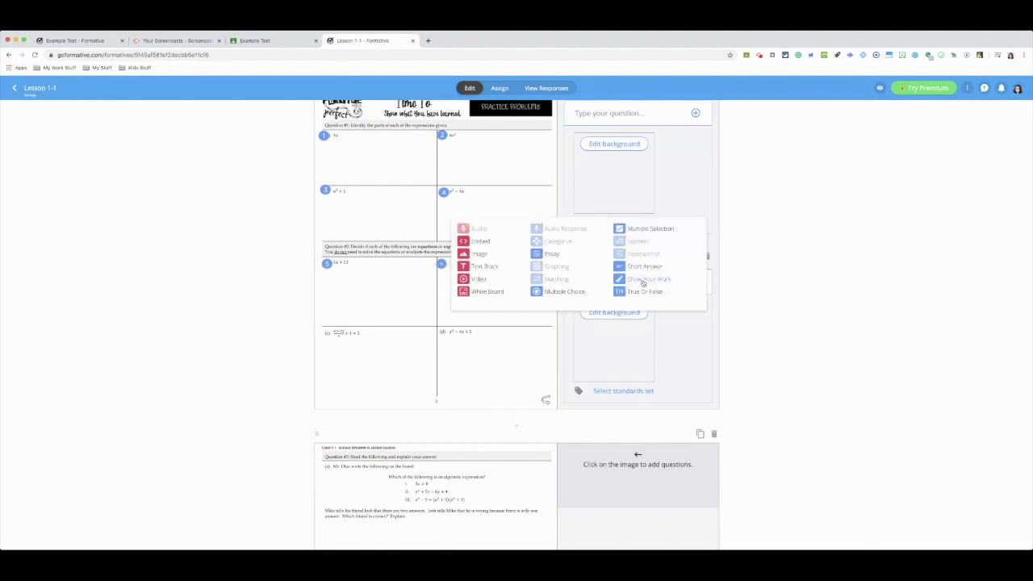
click(643, 279)
Add a Multiple Choice question beside problem 2 on the Regents Practice Problems page.
scroll(462, 324, down, 10)
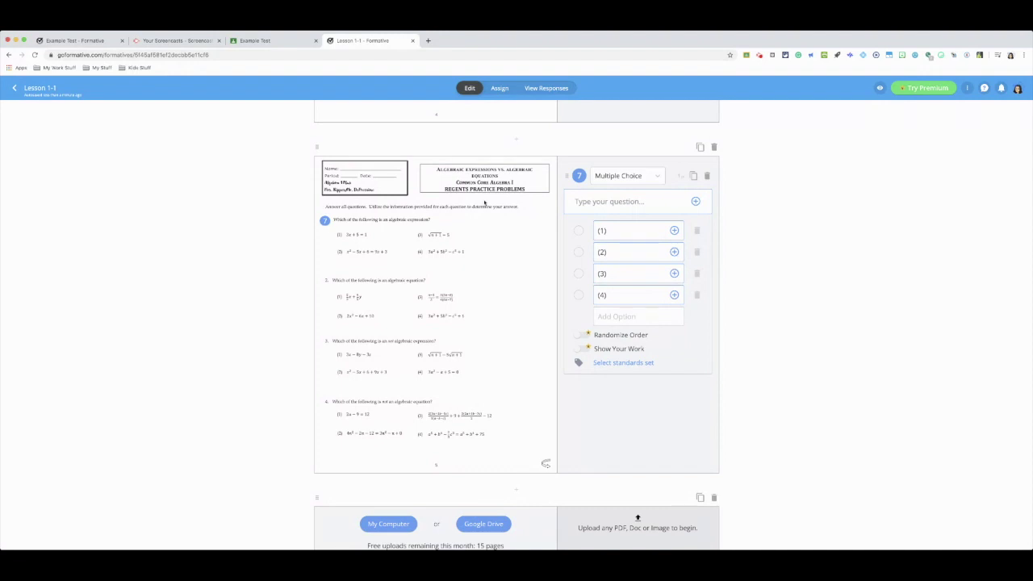
click(325, 282)
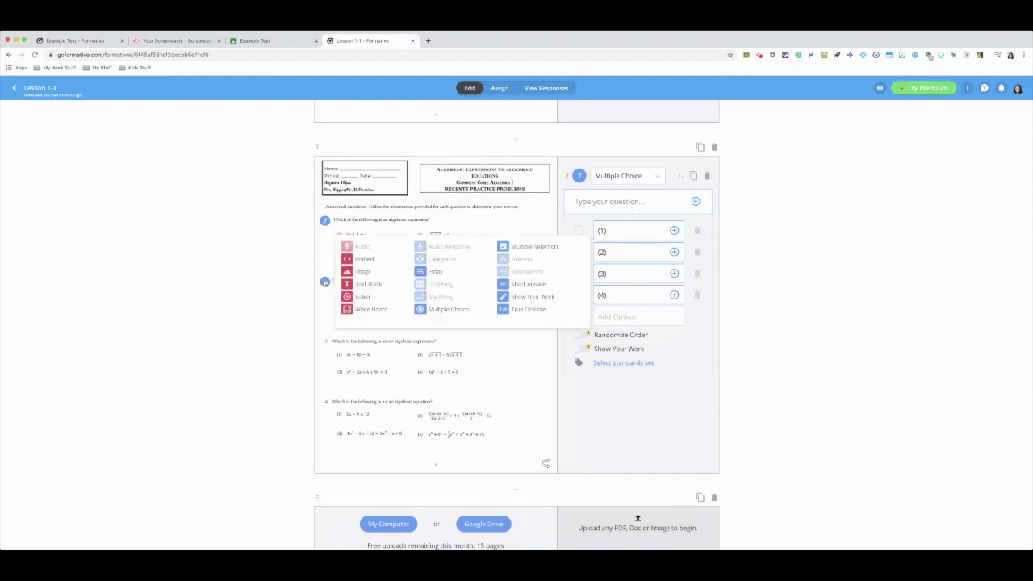
click(457, 310)
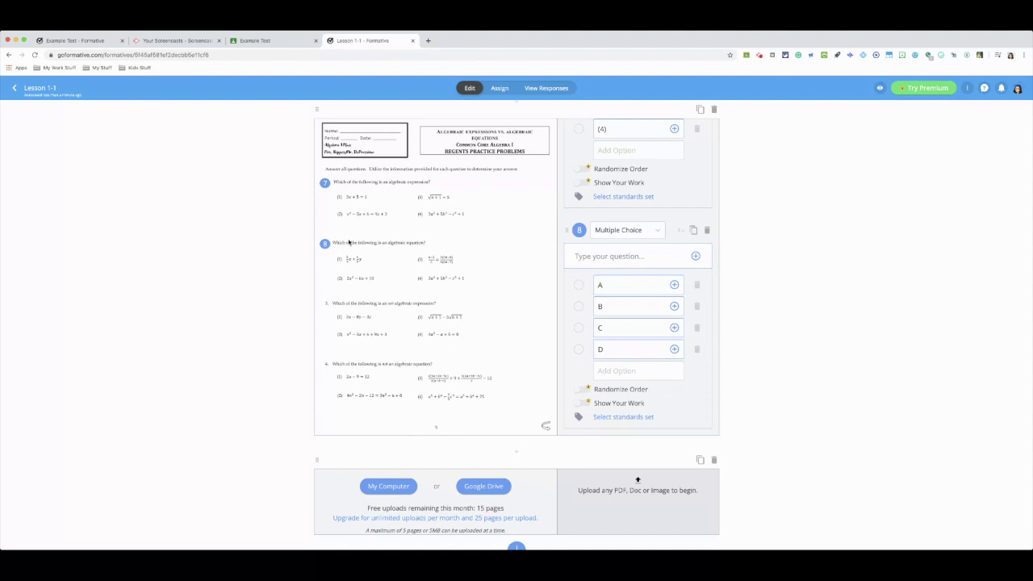
Rename question 8's four answer options as (1), (2), (3) and (4).
double_click(598, 285)
text((1))
double_click(599, 307)
text((2))
double_click(598, 329)
text((3))
double_click(594, 348)
text((4))
scroll(612, 181, up, 3)
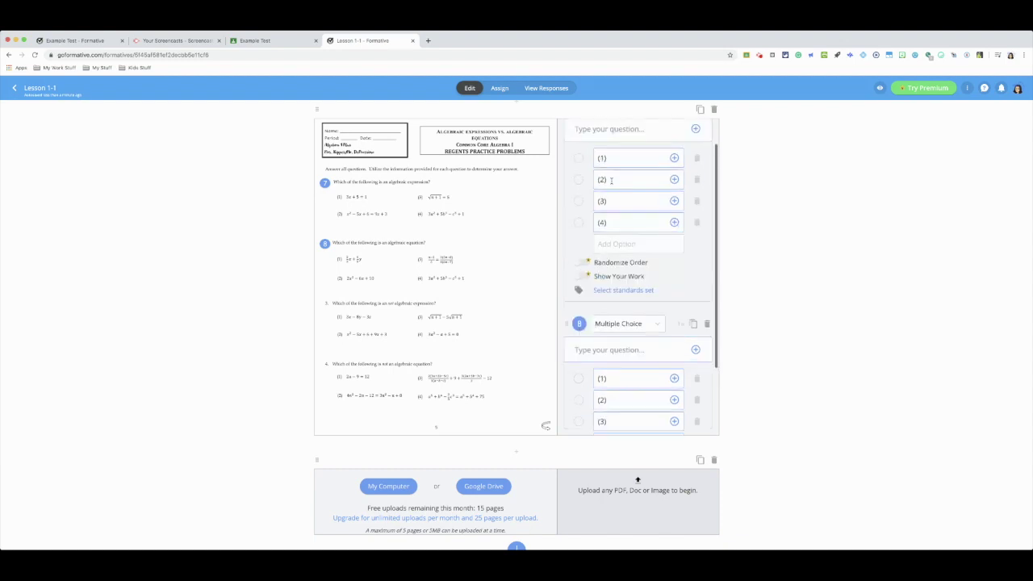
scroll(611, 181, down, 1)
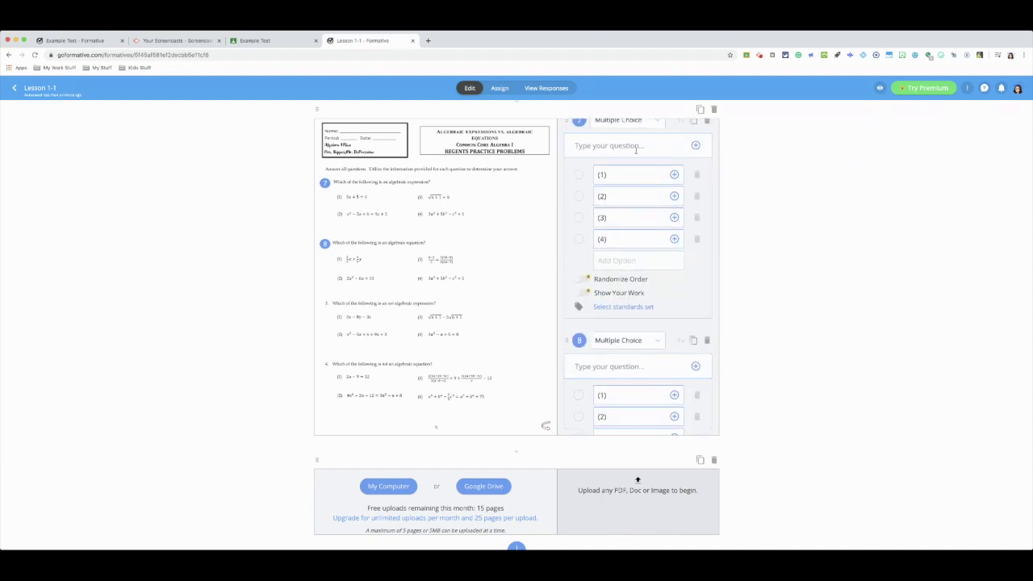
scroll(628, 145, up, 1)
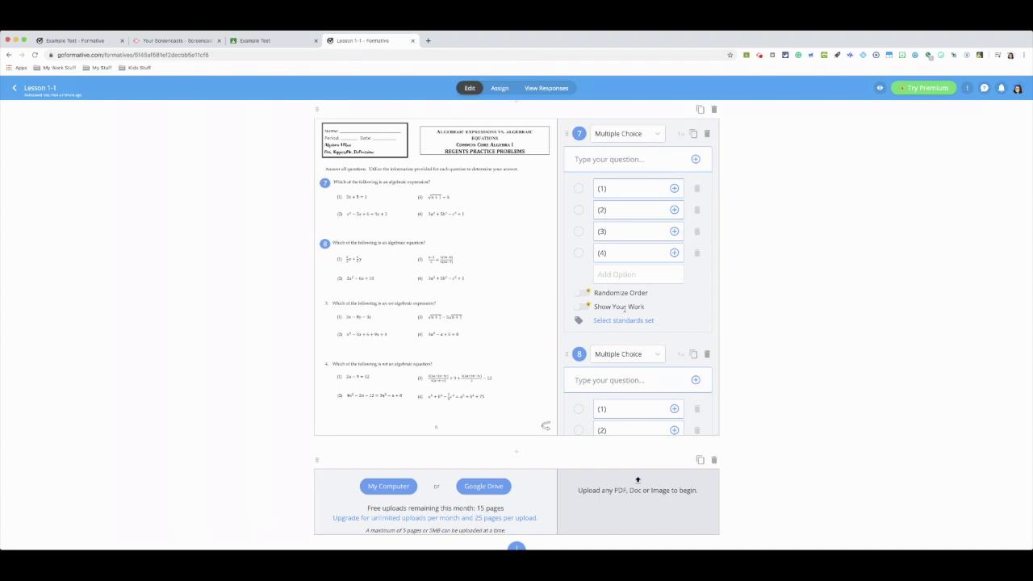
scroll(624, 309, down, 3)
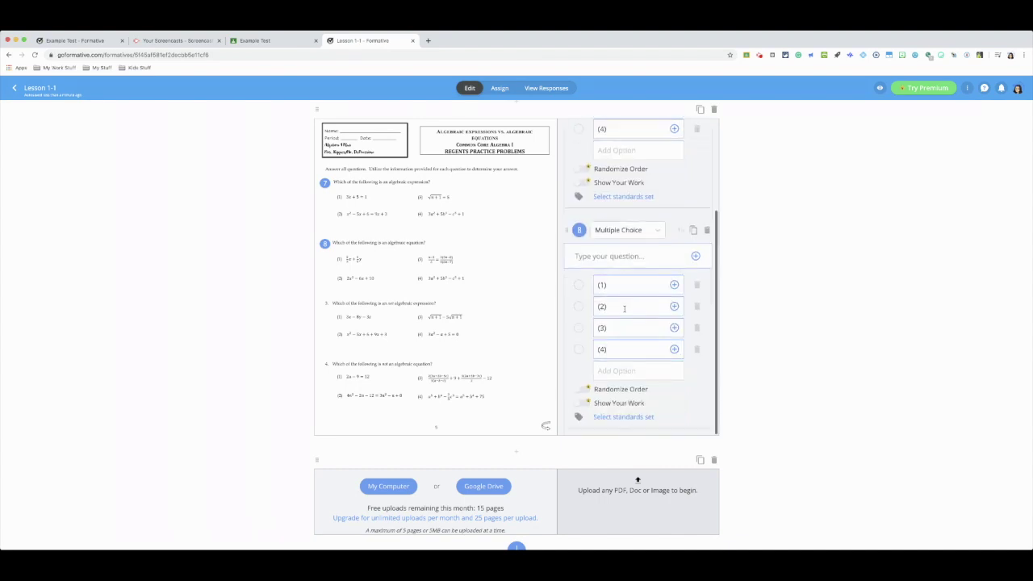